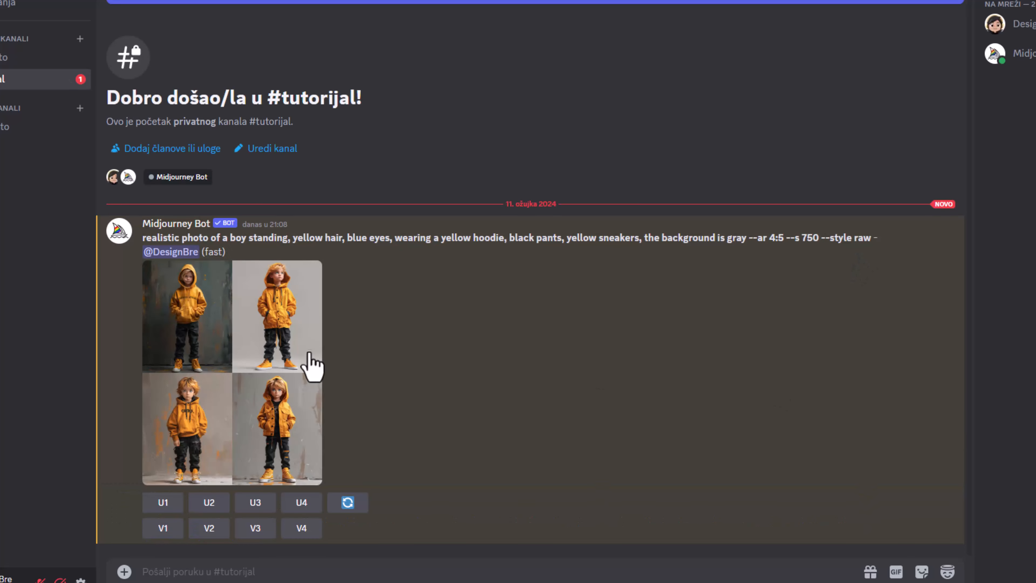
Examine the enlarged four-image grid of the realistic boy in the yellow hoodie and close the preview
{"action": "left_click", "coordinate": [277, 334]}
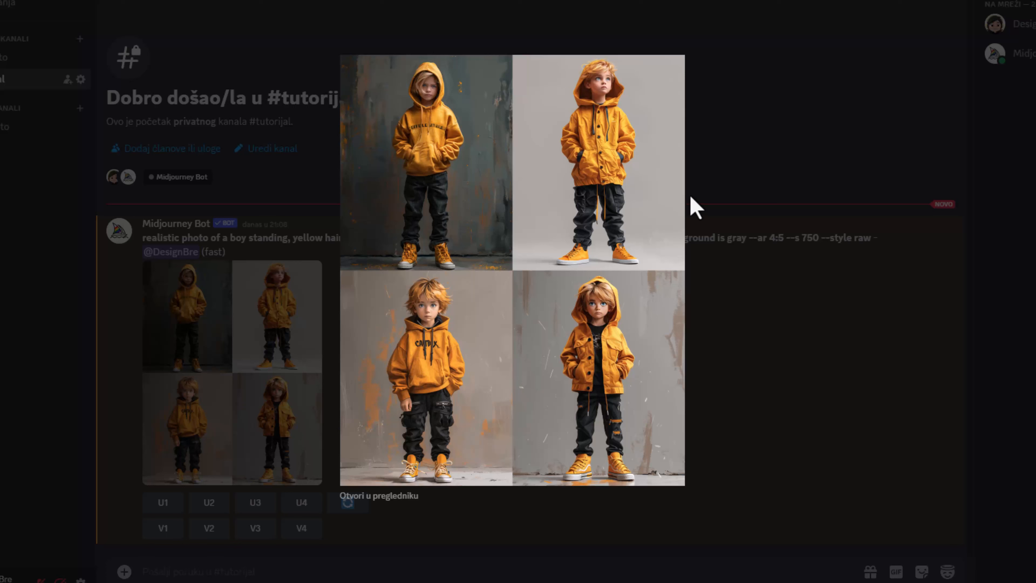
{"action": "left_click", "coordinate": [796, 465]}
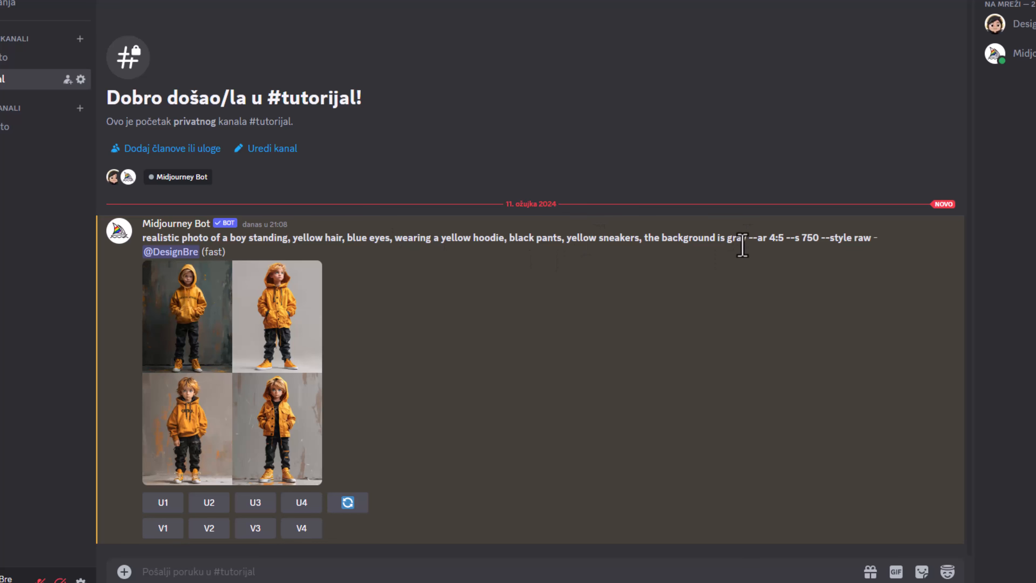
{"action": "left_click_drag", "start_coordinate": [750, 240], "coordinate": [147, 240]}
{"action": "right_click", "coordinate": [464, 240]}
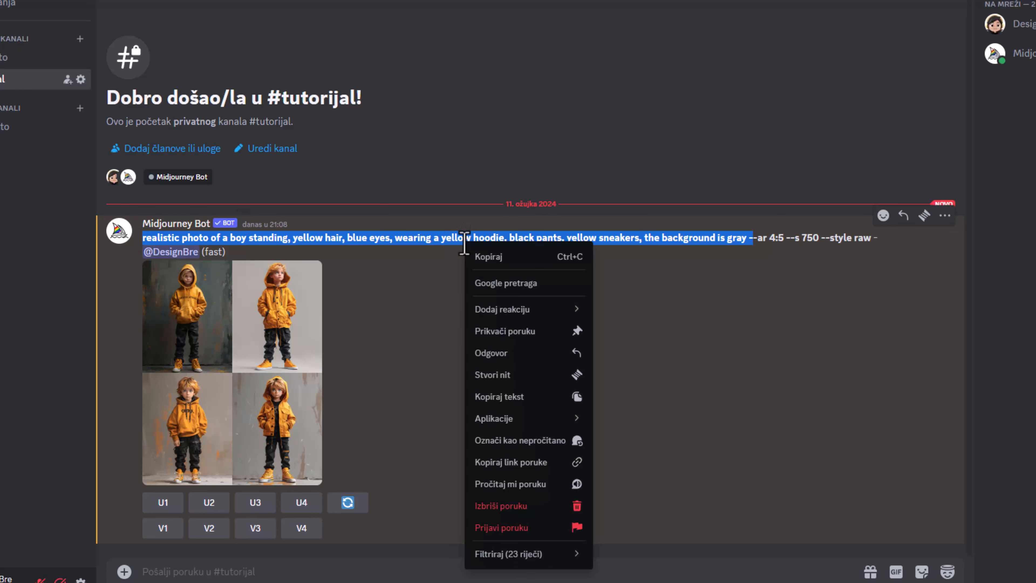
{"action": "left_click", "coordinate": [790, 245]}
{"action": "left_click_drag", "start_coordinate": [790, 240], "coordinate": [393, 241]}
{"action": "left_click", "coordinate": [804, 245]}
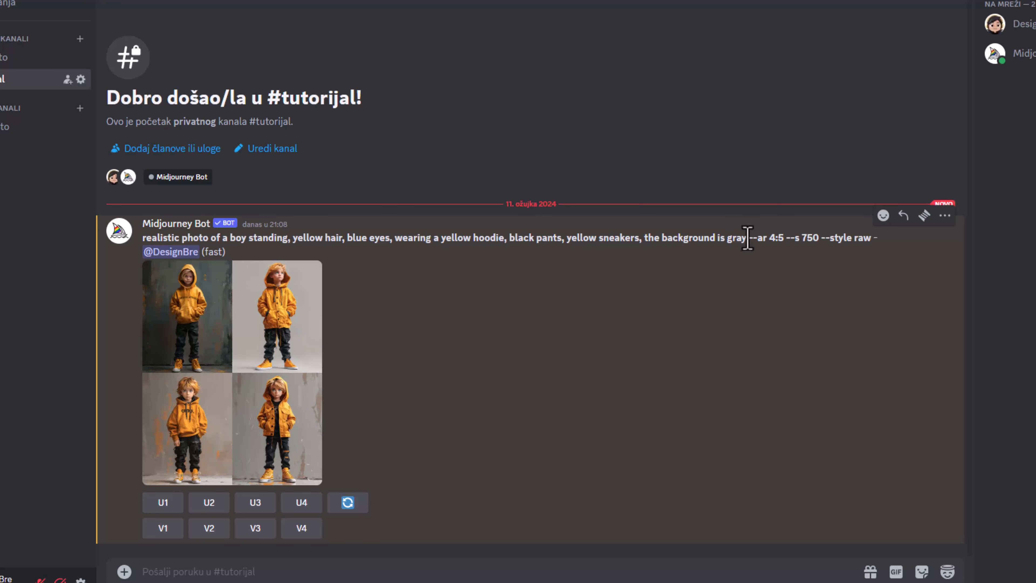
Copy the realistic boy prompt from "realistic photo" through "the background is gray", leaving out the parameters
{"action": "left_click_drag", "start_coordinate": [747, 239], "coordinate": [144, 245]}
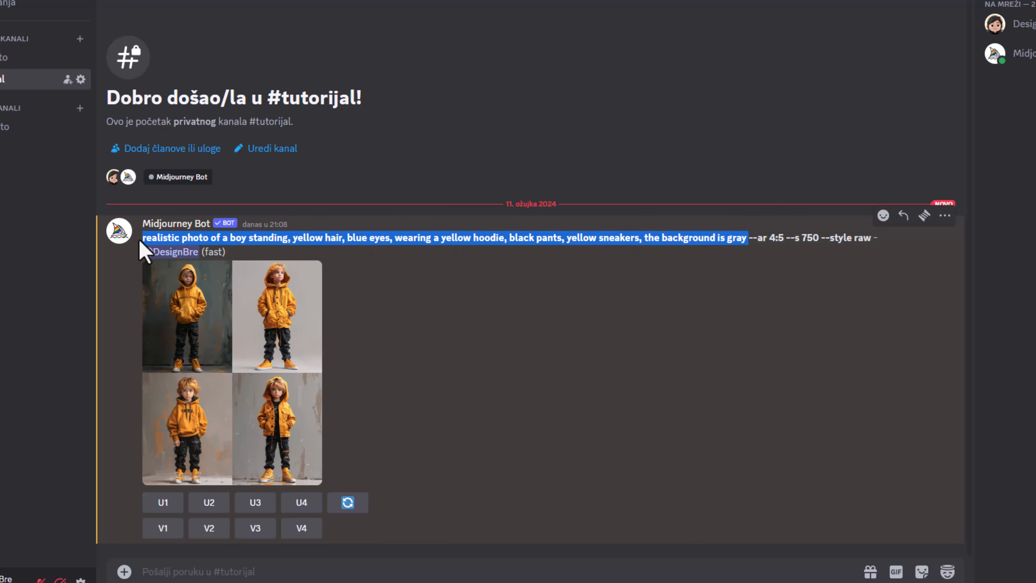
{"action": "right_click", "coordinate": [352, 242]}
{"action": "left_click", "coordinate": [408, 238]}
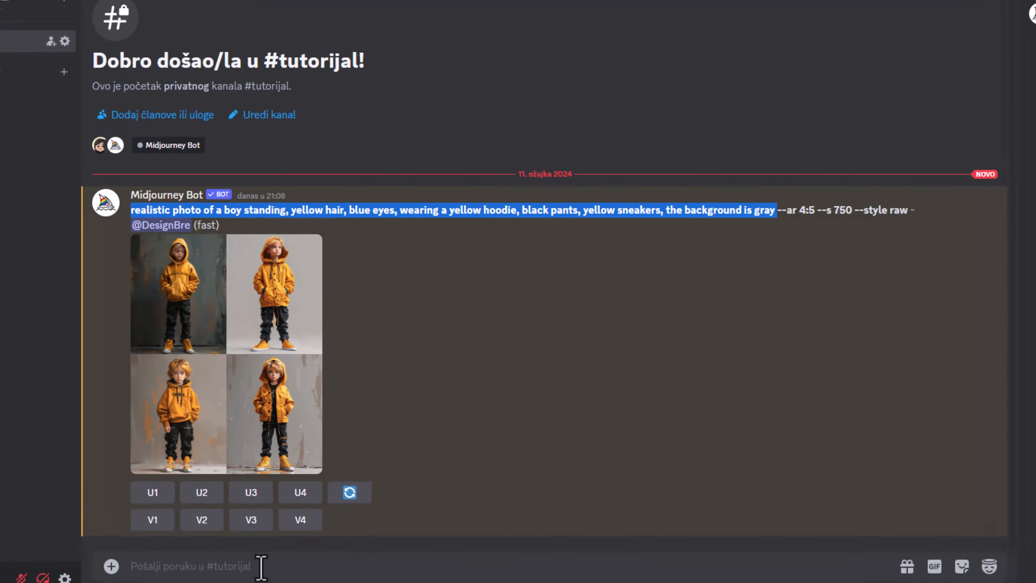
Start an /imagine command in the tutorijal channel and paste the copied description as its prompt
{"action": "left_click", "coordinate": [261, 567]}
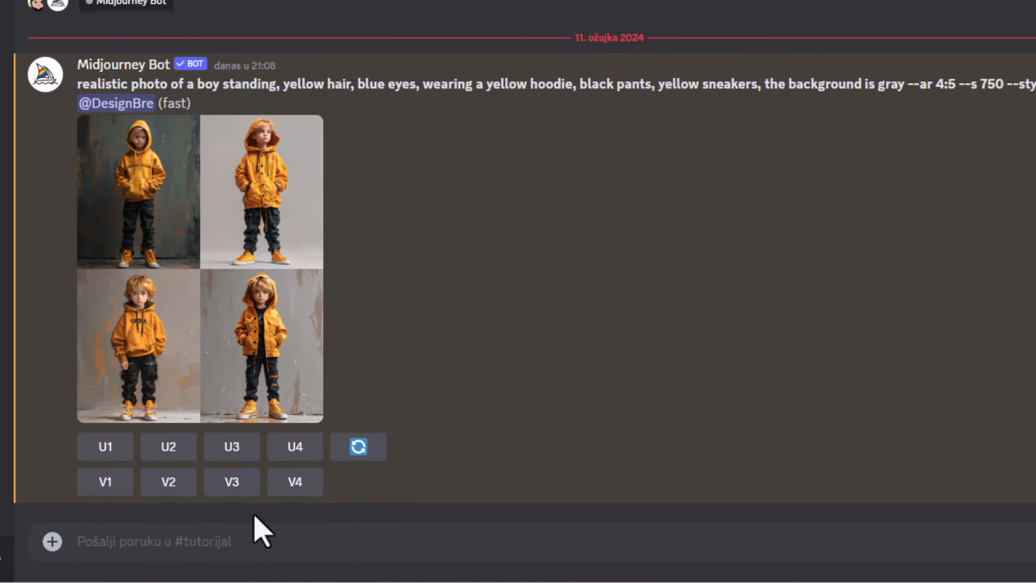
{"action": "type", "text": "/"}
{"action": "left_click", "coordinate": [237, 210]}
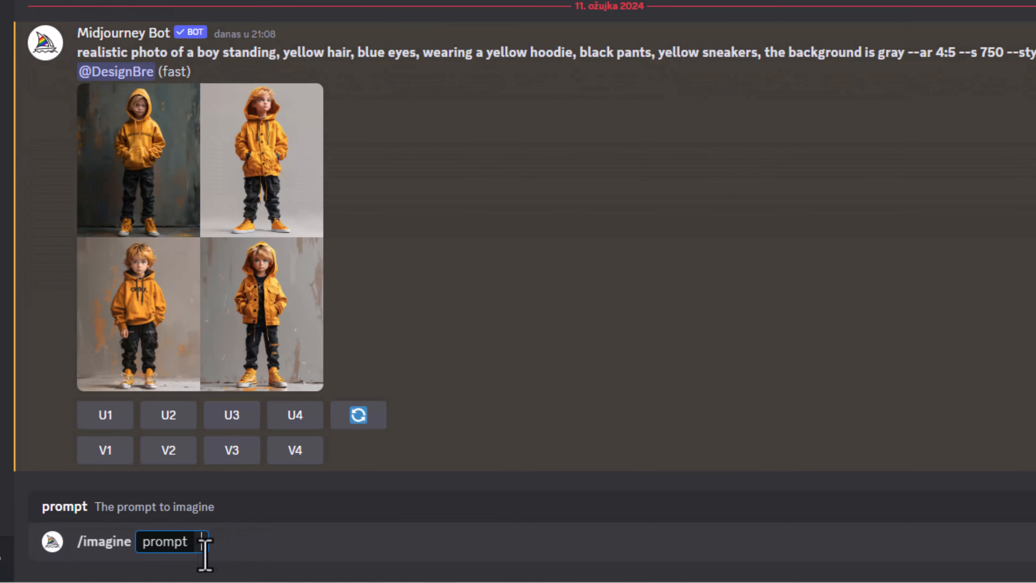
{"action": "right_click", "coordinate": [204, 545]}
{"action": "left_click", "coordinate": [231, 521]}
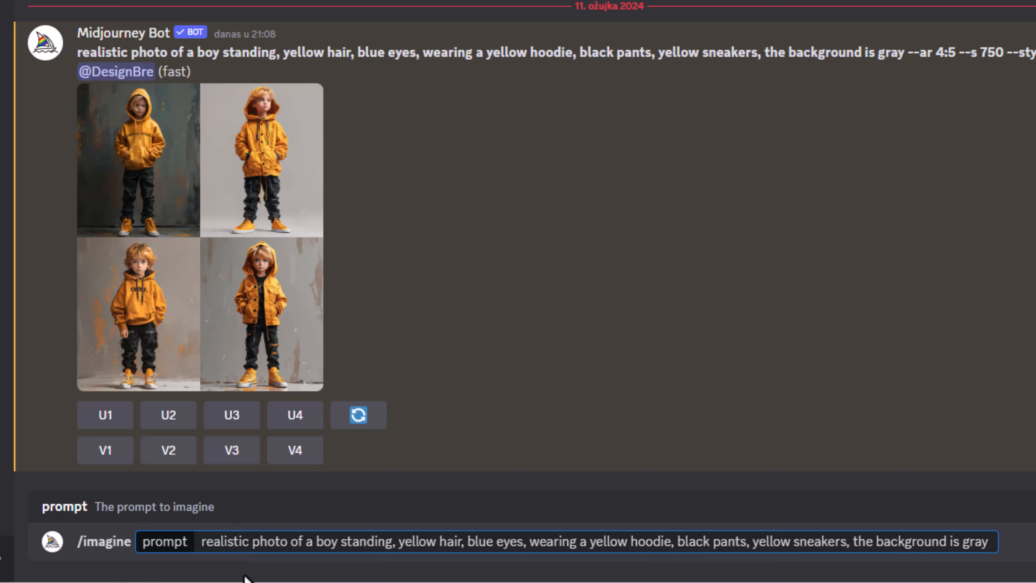
Replace "realistic photo" with "3d cartoon" in the prompt, append "--ar 16:9", and submit it
{"action": "left_click_drag", "start_coordinate": [287, 543], "coordinate": [207, 547]}
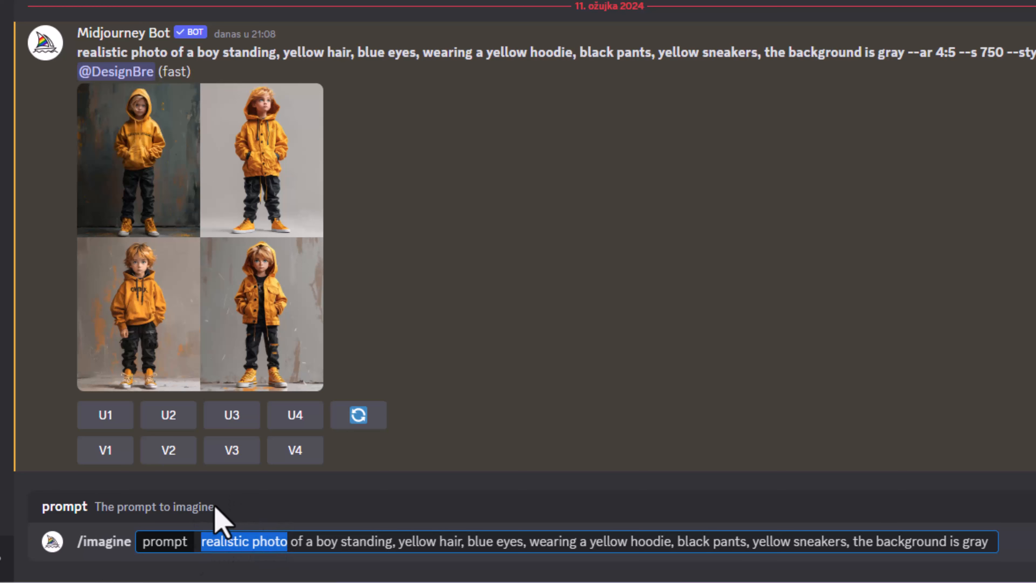
{"action": "type", "text": "3d"}
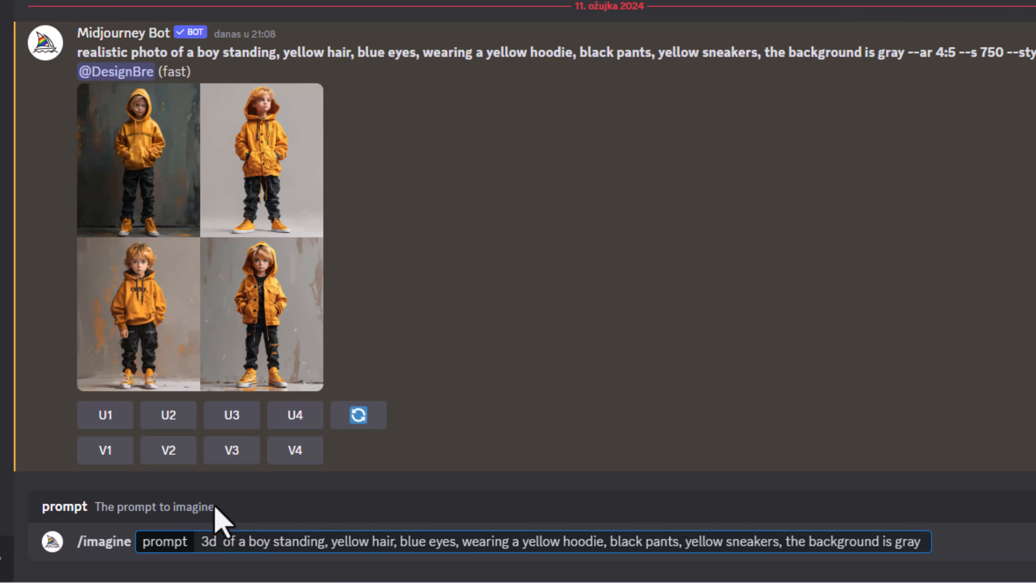
{"action": "type", "text": " cartoo"}
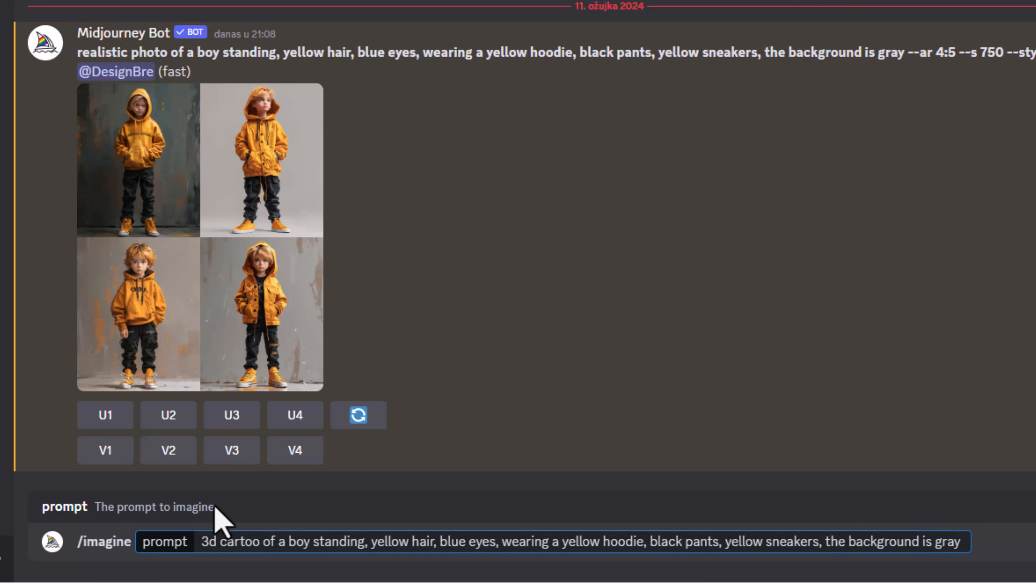
{"action": "type", "text": "n"}
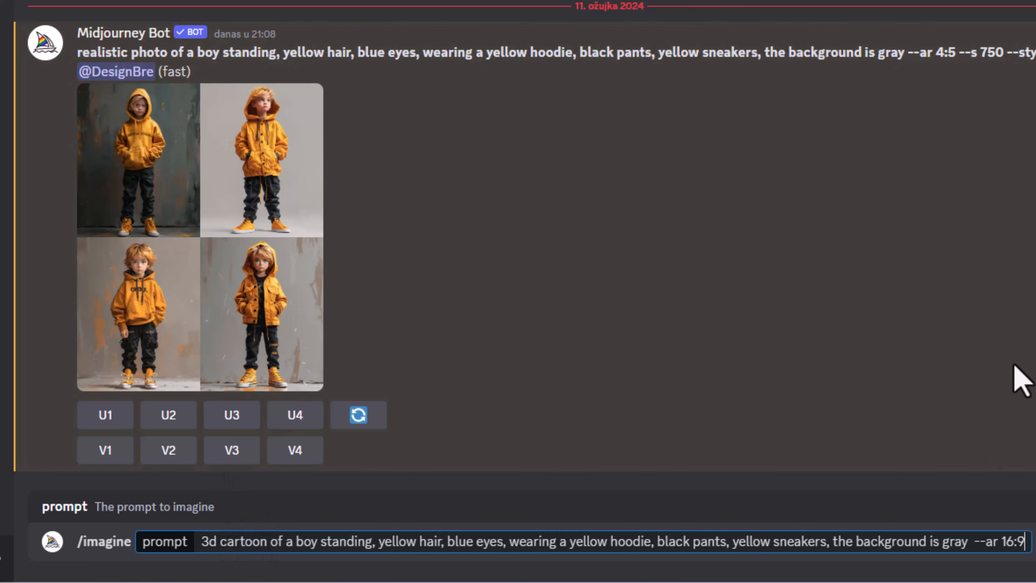
{"action": "key", "text": "Return"}
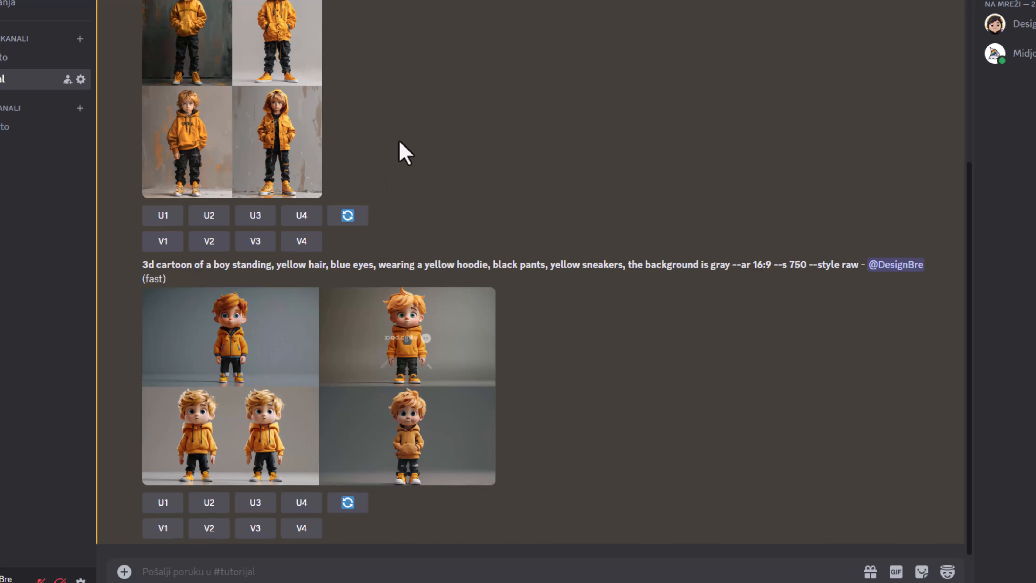
Compare the 3d cartoon results with the realistic ones and examine the cartoon grid enlarged
{"action": "scroll", "coordinate": [405, 153], "scroll_direction": "up", "scroll_amount": 3}
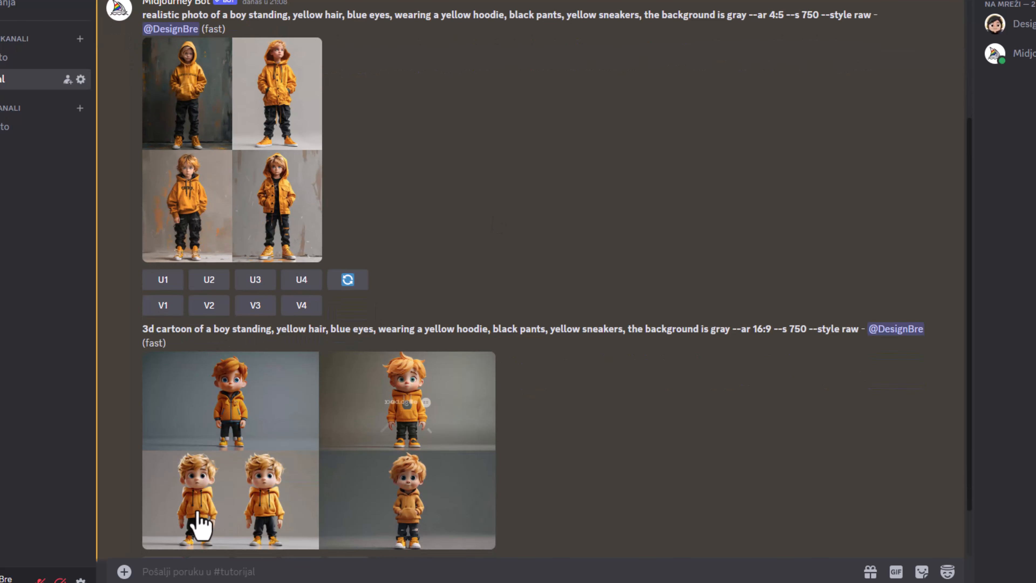
{"action": "scroll", "coordinate": [267, 435], "scroll_direction": "down", "scroll_amount": 3}
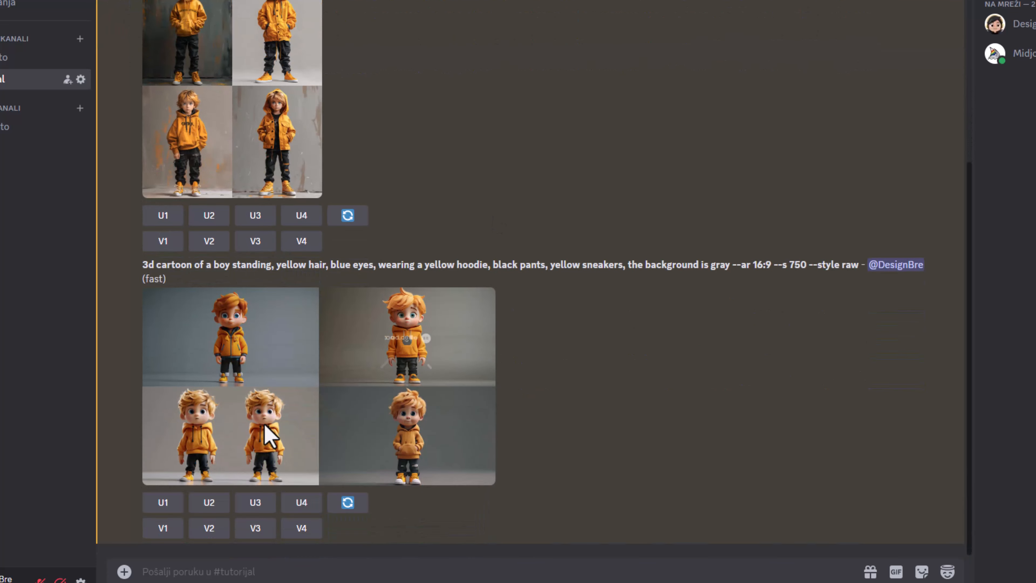
{"action": "left_click", "coordinate": [240, 451]}
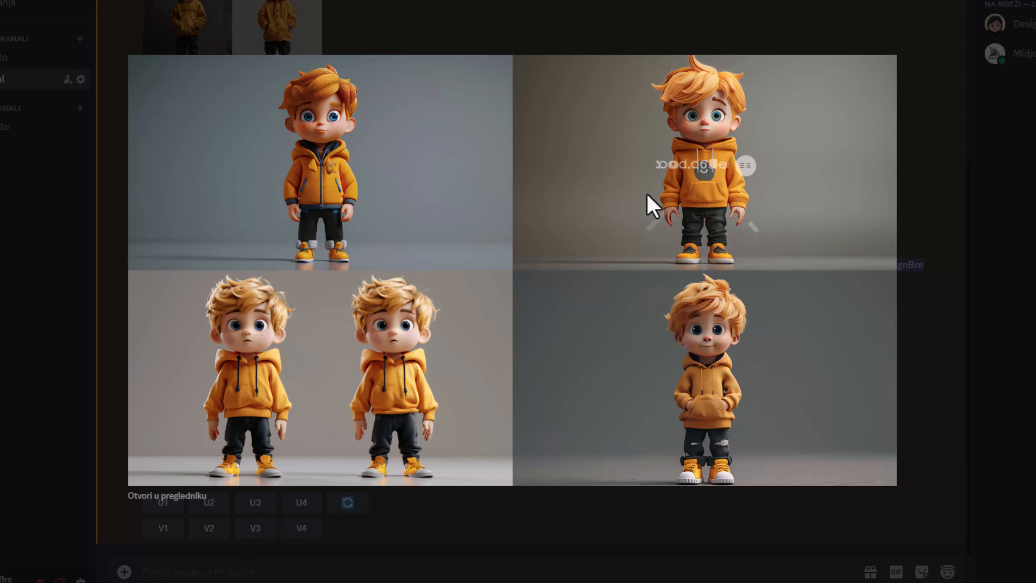
{"action": "key", "text": "Escape"}
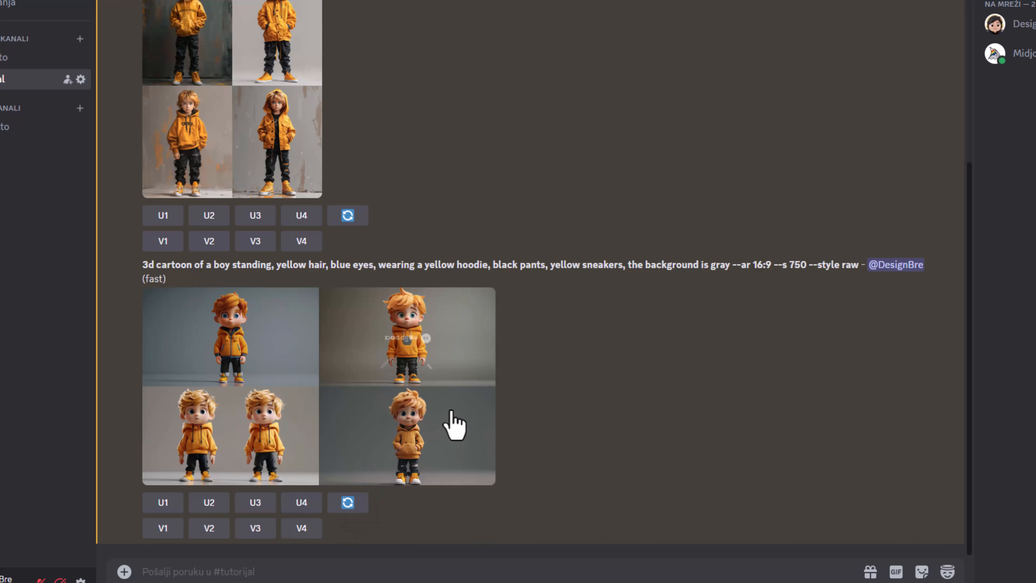
Rerun the 3d cartoon prompt with "sad" added before "boy" and submit it
{"action": "left_click", "coordinate": [346, 503]}
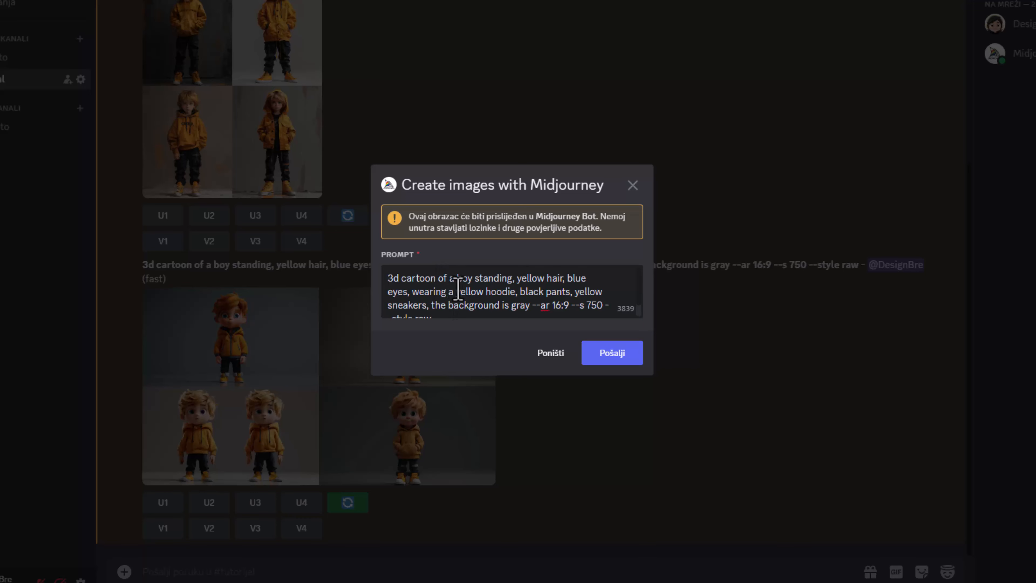
{"action": "type", "text": "smi"}
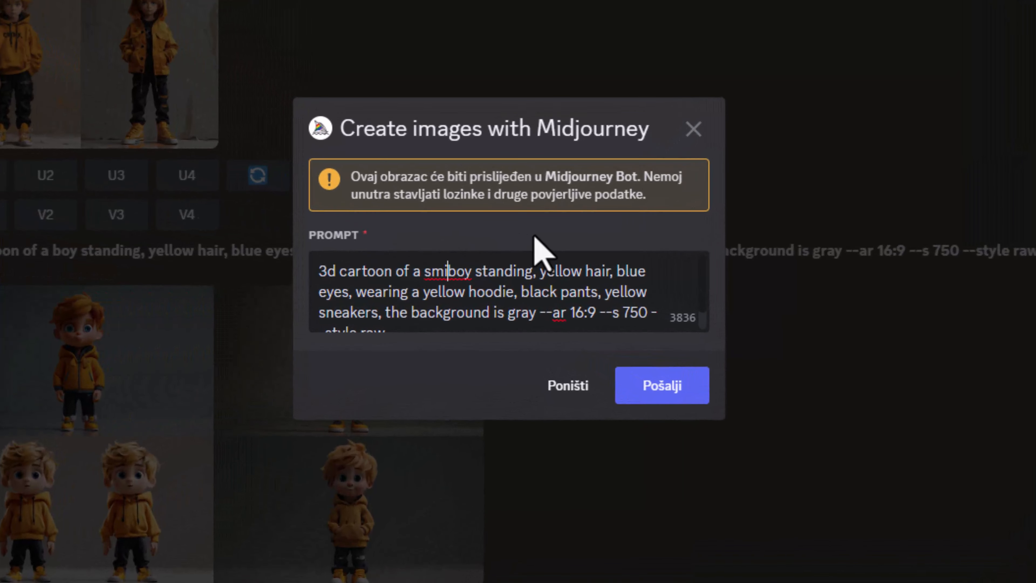
{"action": "key", "text": "BackSpace"}
{"action": "key", "text": "BackSpace"}
{"action": "type", "text": "sad"}
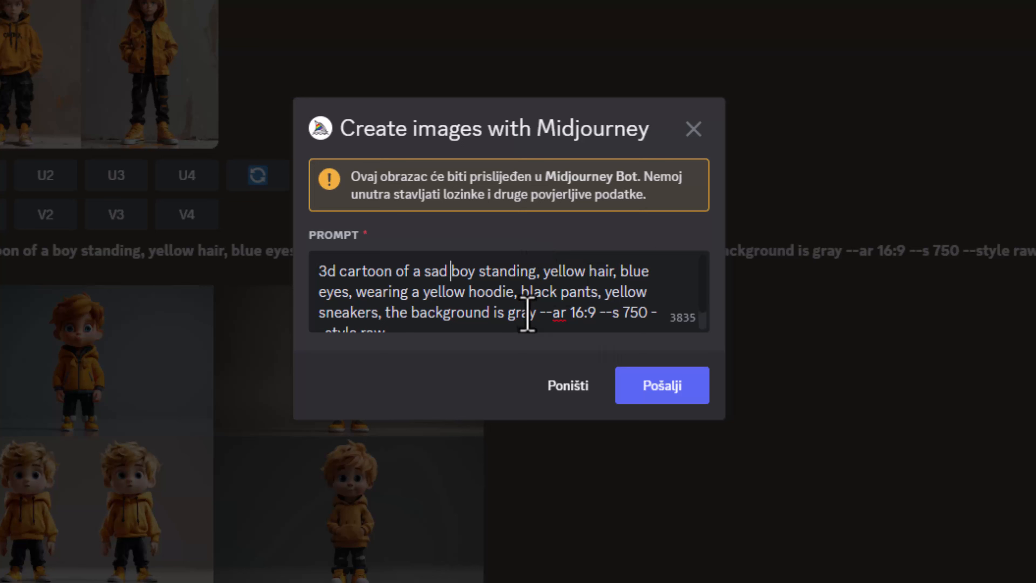
{"action": "left_click", "coordinate": [665, 398]}
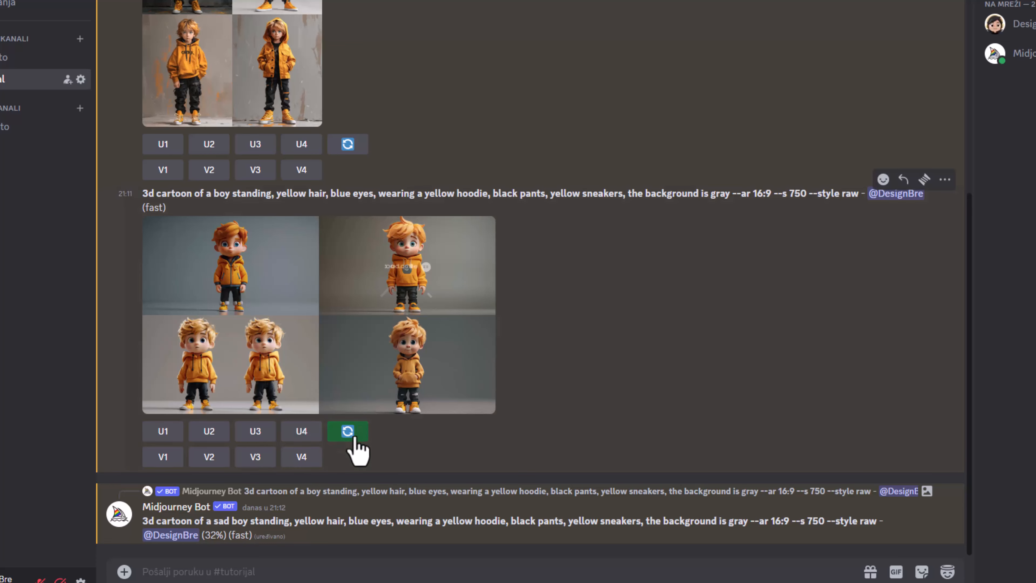
Rerun the original 3d cartoon prompt with "smiling" added before "boy" and submit it
{"action": "left_click", "coordinate": [353, 438]}
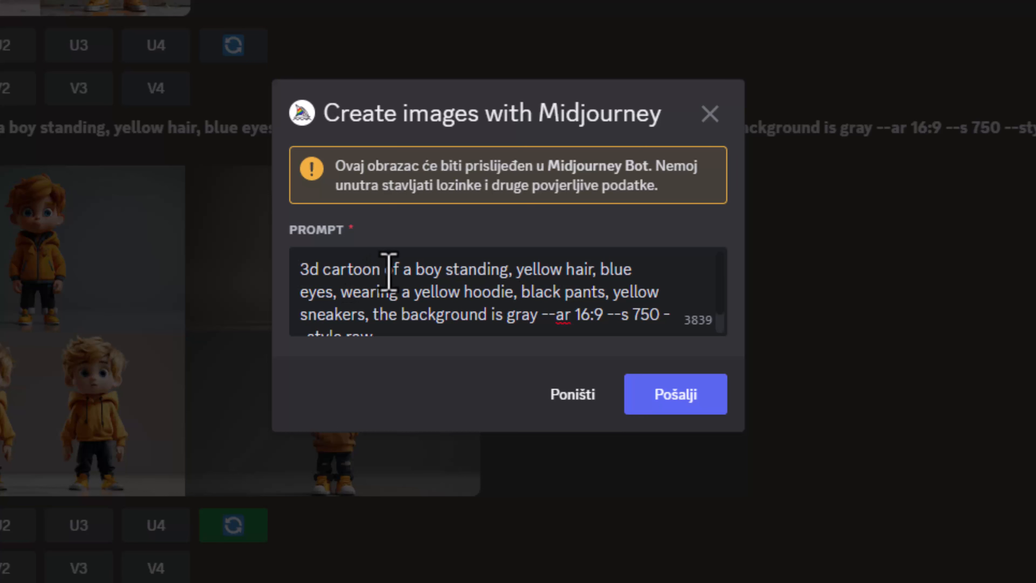
{"action": "left_click", "coordinate": [414, 270]}
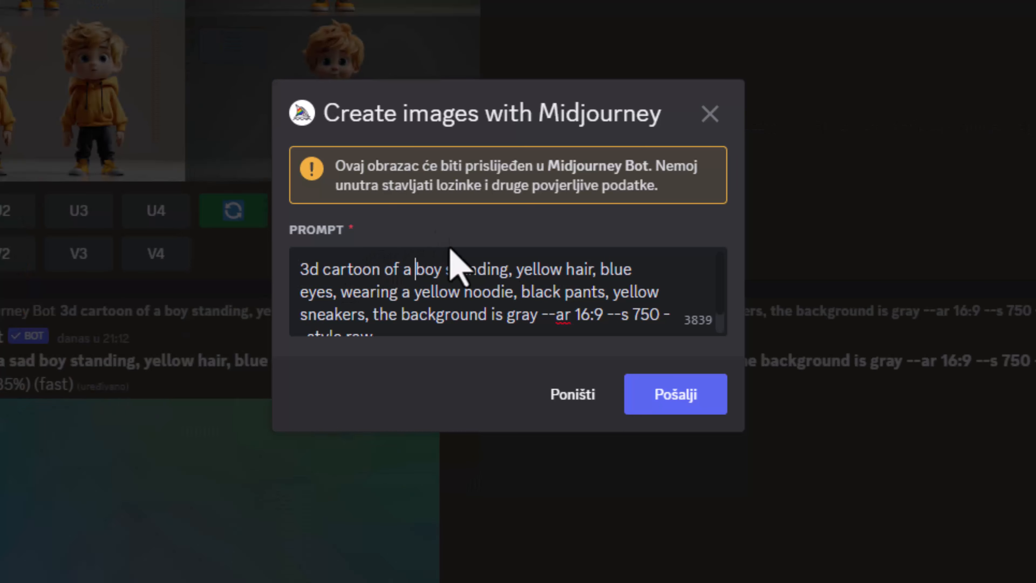
{"action": "type", "text": "smi"}
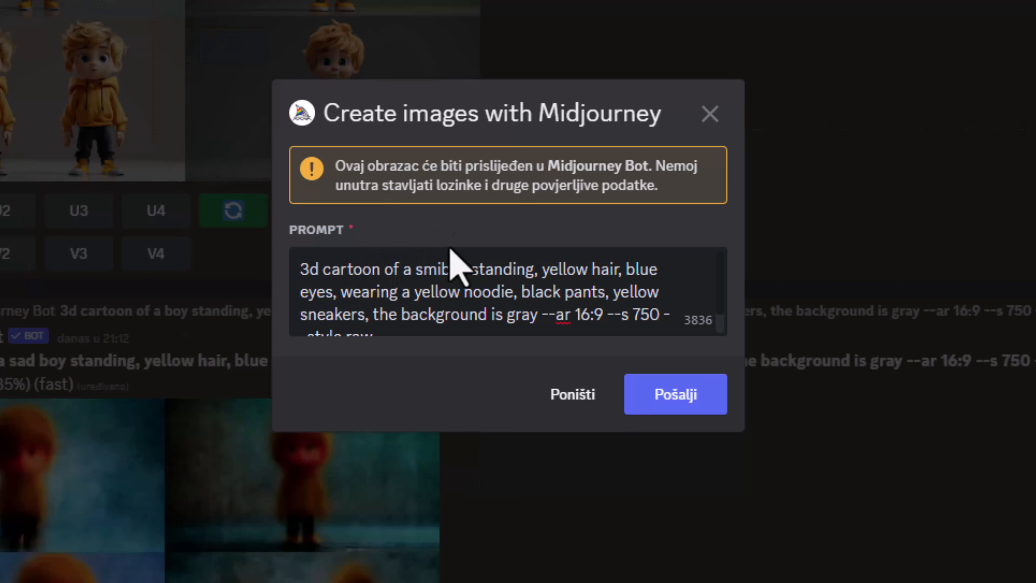
{"action": "type", "text": "li"}
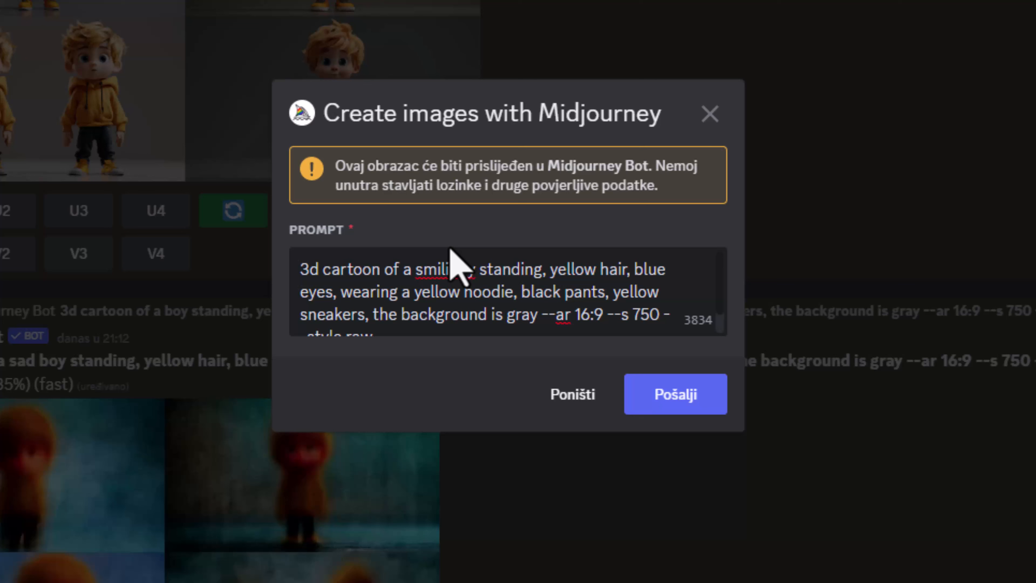
{"action": "type", "text": "ng"}
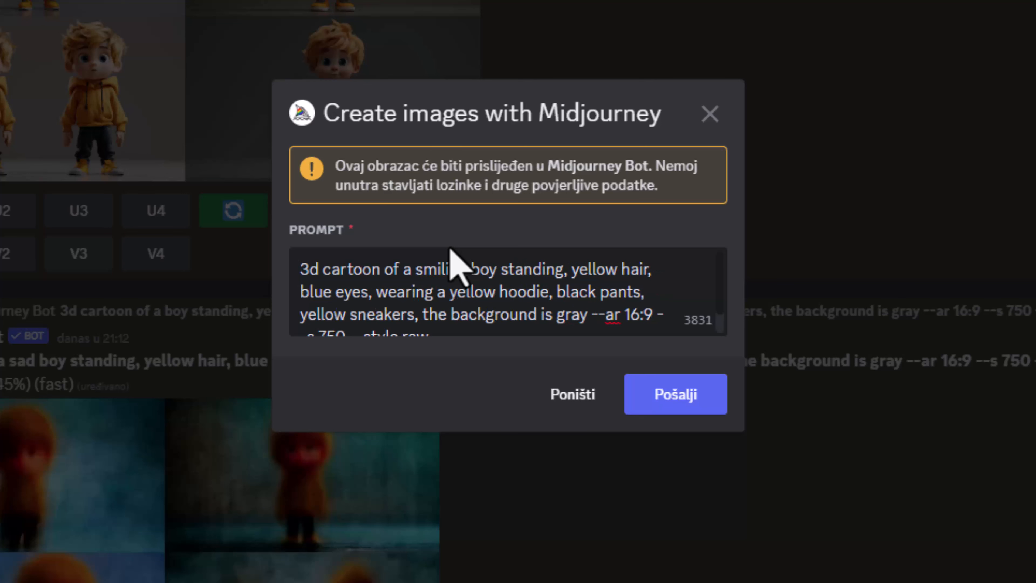
{"action": "left_click", "coordinate": [682, 402]}
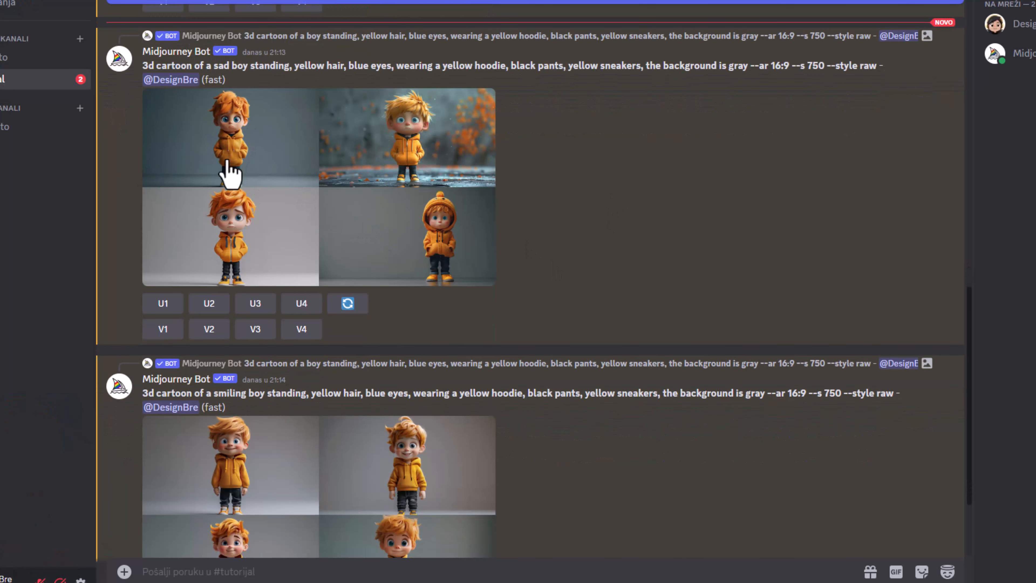
Examine the sad boy image grid enlarged, close it, and enlarge the smiling boy grid
{"action": "left_click", "coordinate": [232, 152]}
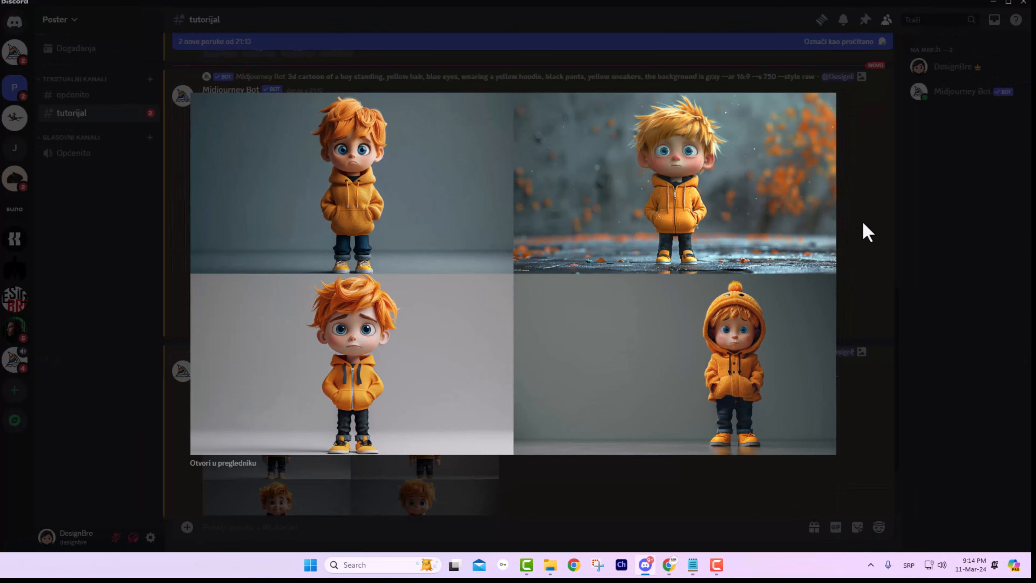
{"action": "left_click", "coordinate": [862, 220]}
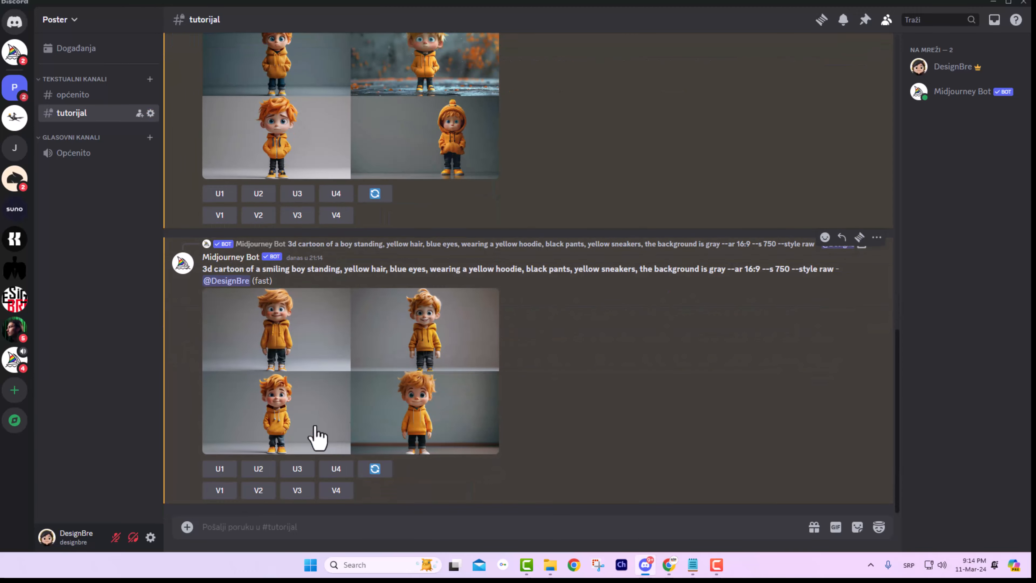
{"action": "left_click", "coordinate": [278, 404]}
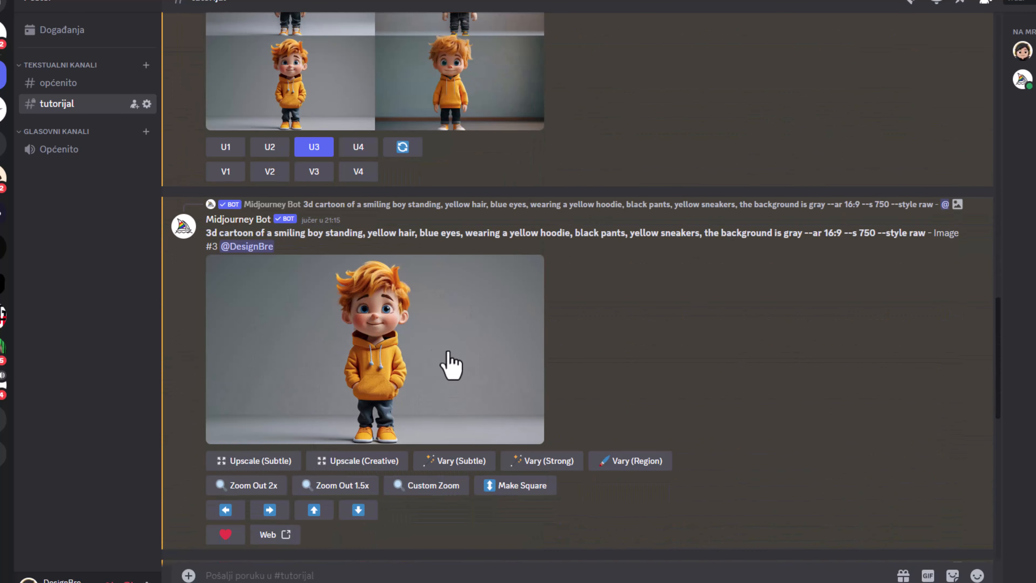
Open the upscaled smiling boy image in the browser at full size and bring up its image options
{"action": "left_click", "coordinate": [379, 325]}
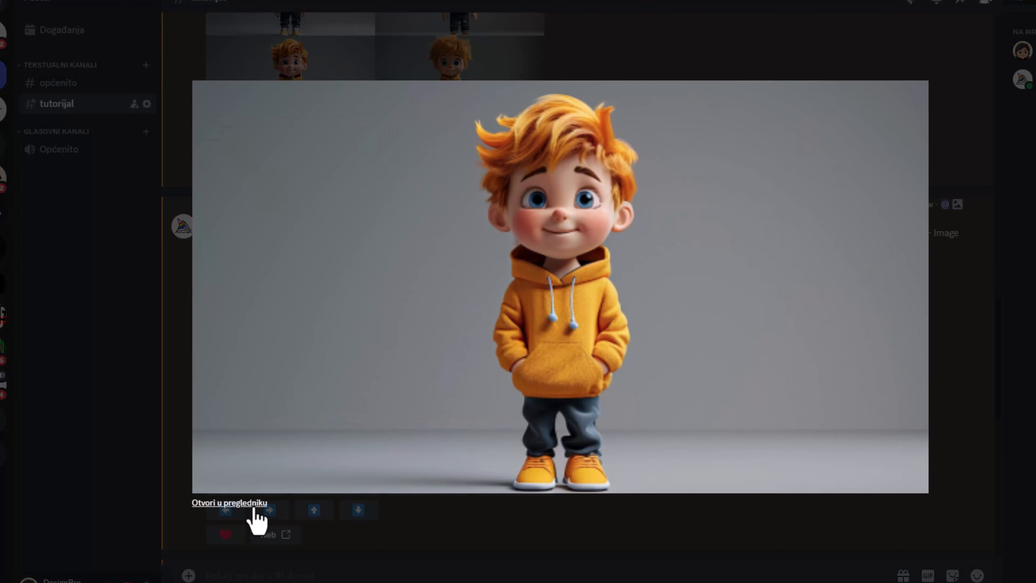
{"action": "left_click", "coordinate": [245, 503]}
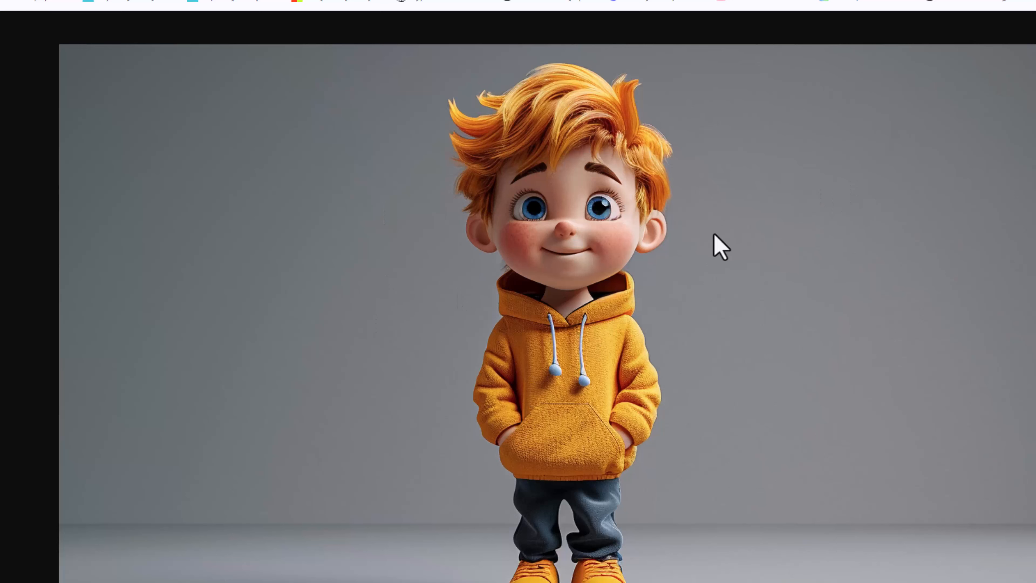
{"action": "right_click", "coordinate": [714, 234]}
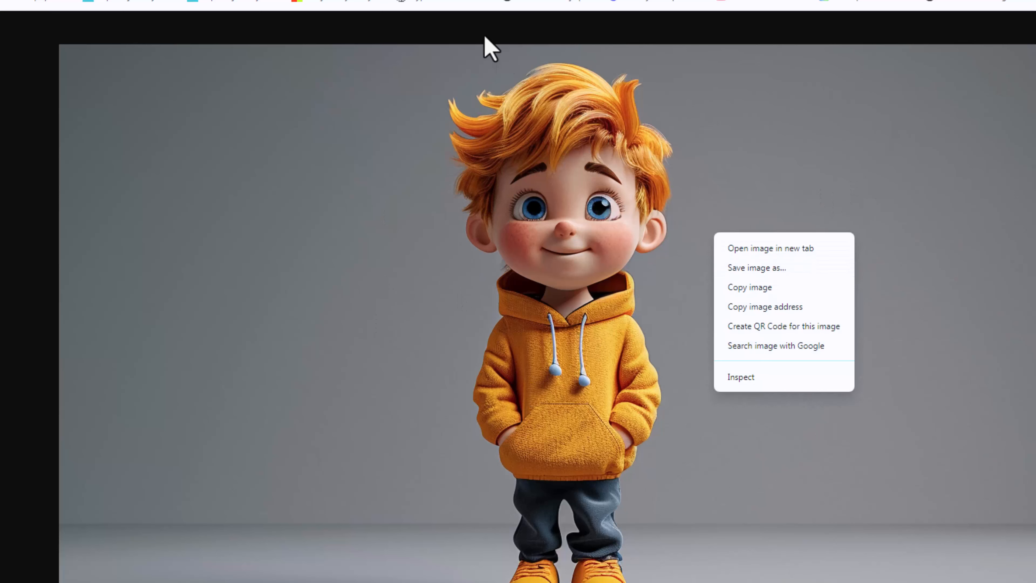